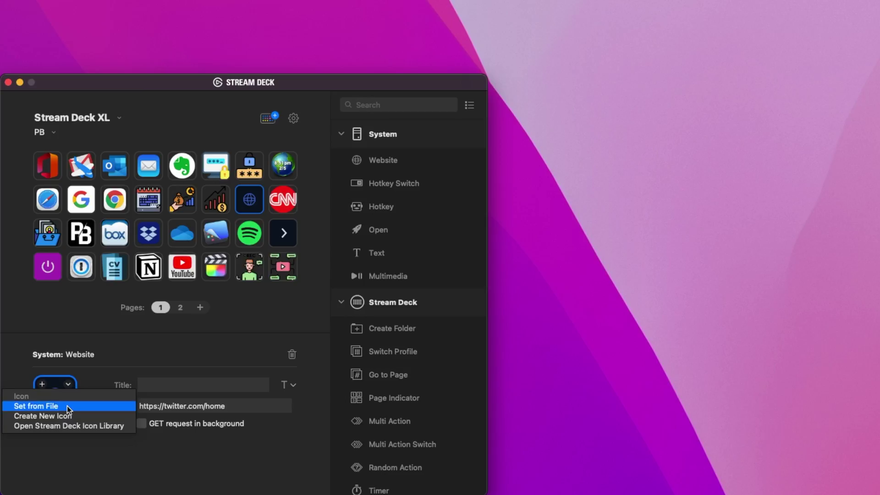
Set twitter_logo.png from file as the Twitter website key's icon
click(67, 406)
double_click(725, 135)
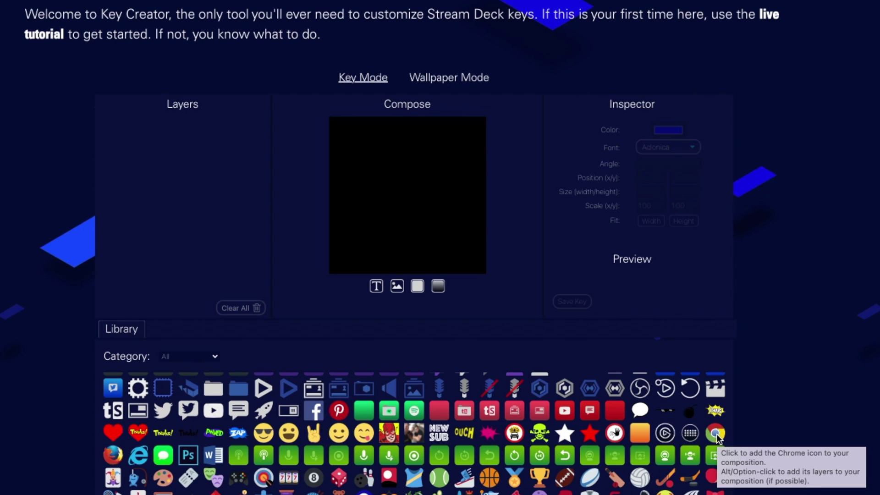
Add the Chrome icon to the Key Creator composition and bring up Save Image As on the canvas
double_click(716, 433)
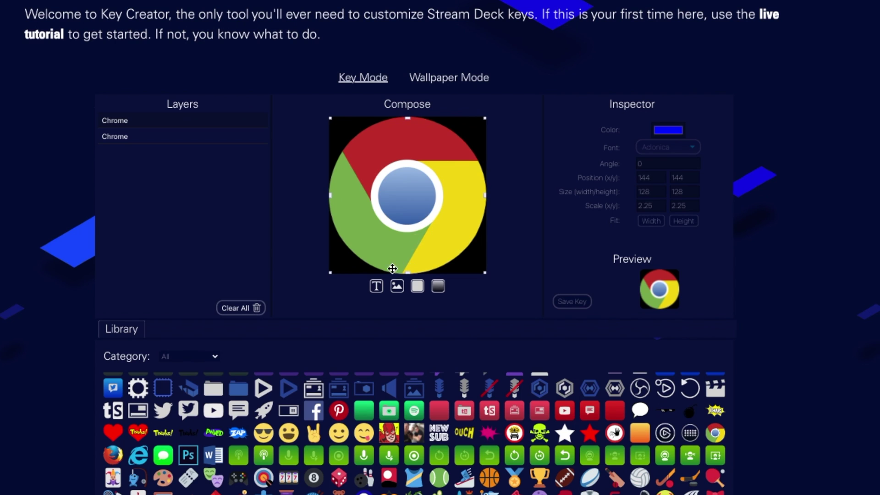
right_click(414, 232)
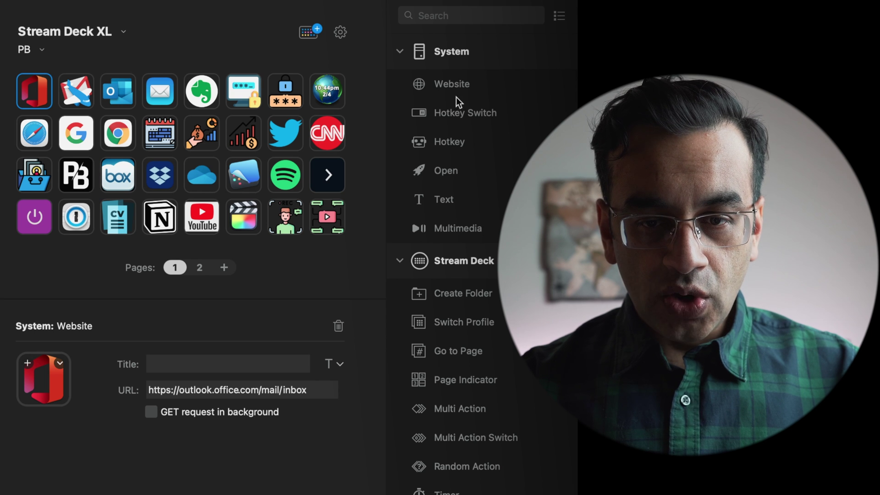
drag(461, 89, 41, 94)
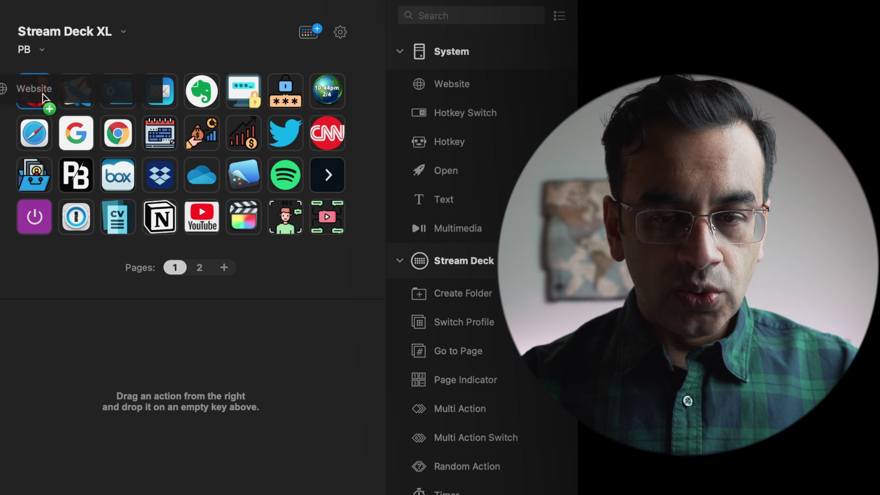
drag(42, 94, 43, 94)
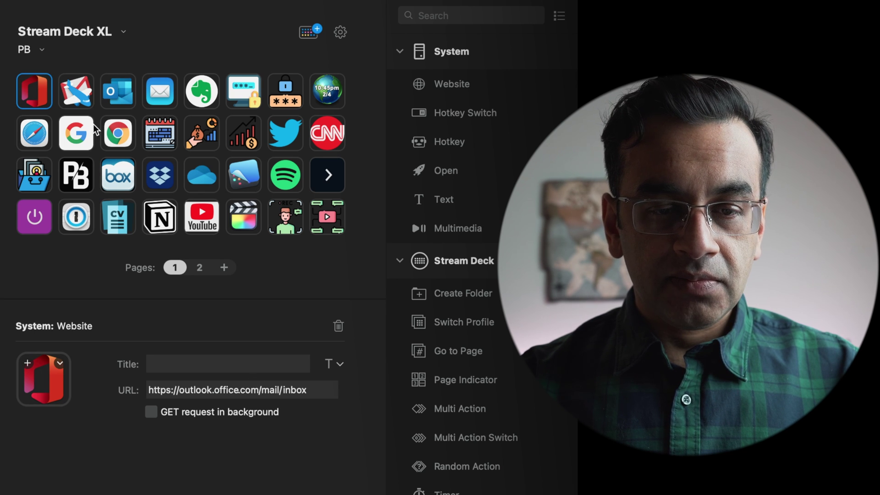
click(123, 91)
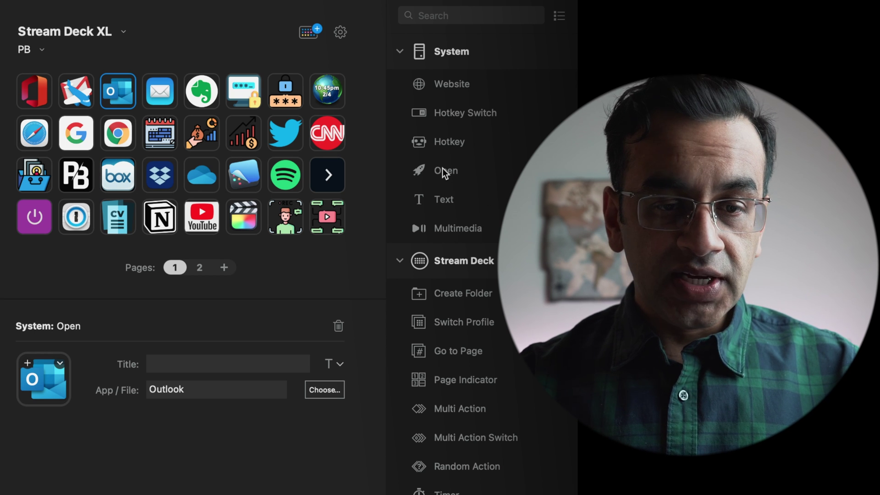
Give the Outlook key an Open action launching Microsoft Outlook, then check the Mail and Evernote keys
drag(441, 169, 118, 92)
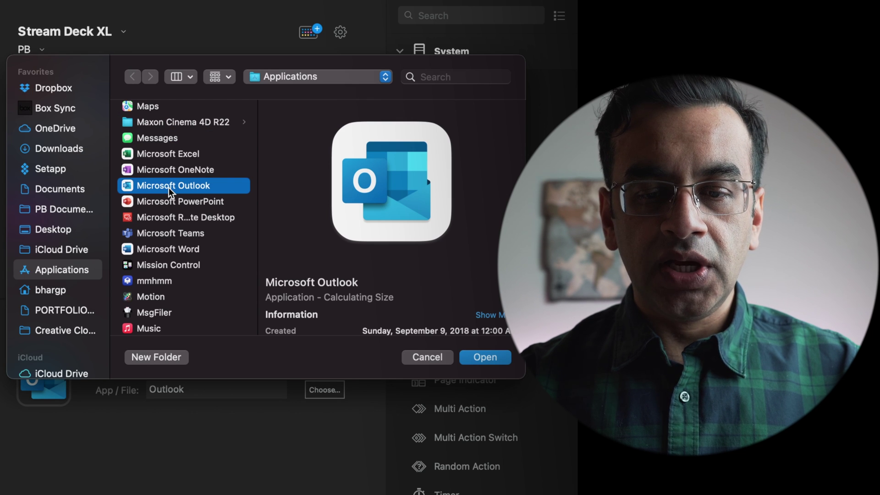
double_click(173, 188)
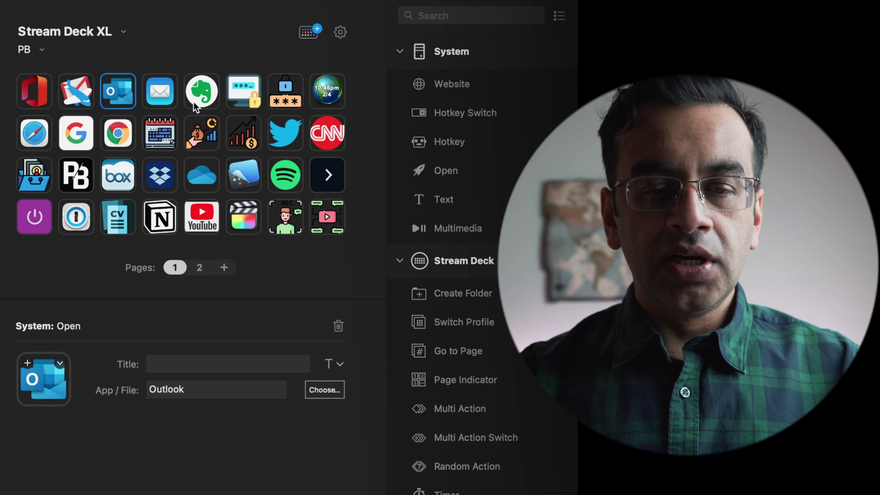
click(168, 100)
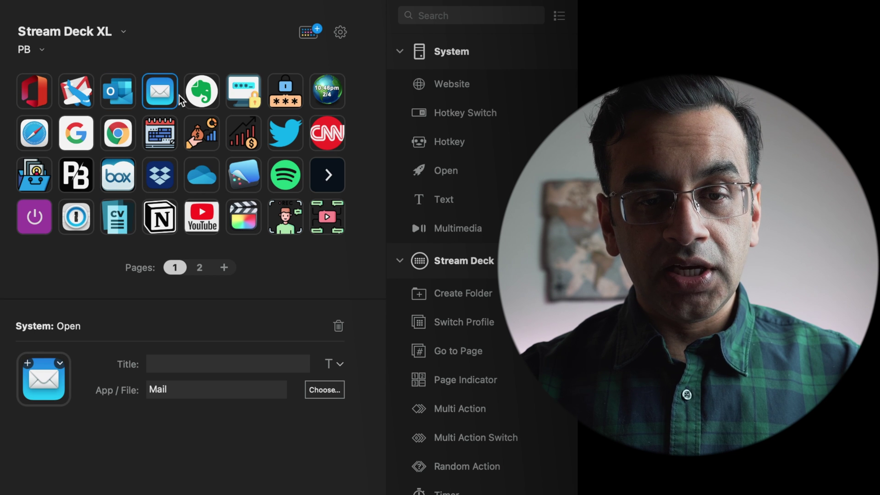
click(196, 99)
click(223, 93)
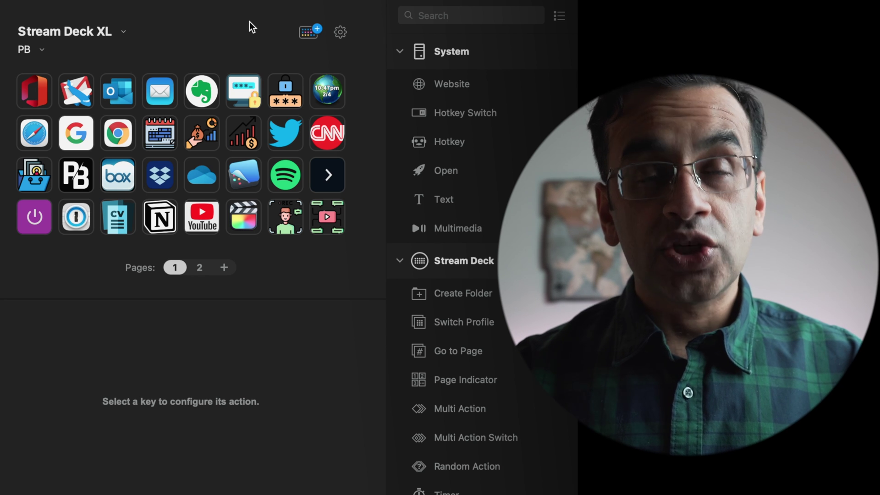
Inspect the World Time, Safari, Google, Chrome, calendar, Twitter, CNN and folder keys' action settings
click(328, 98)
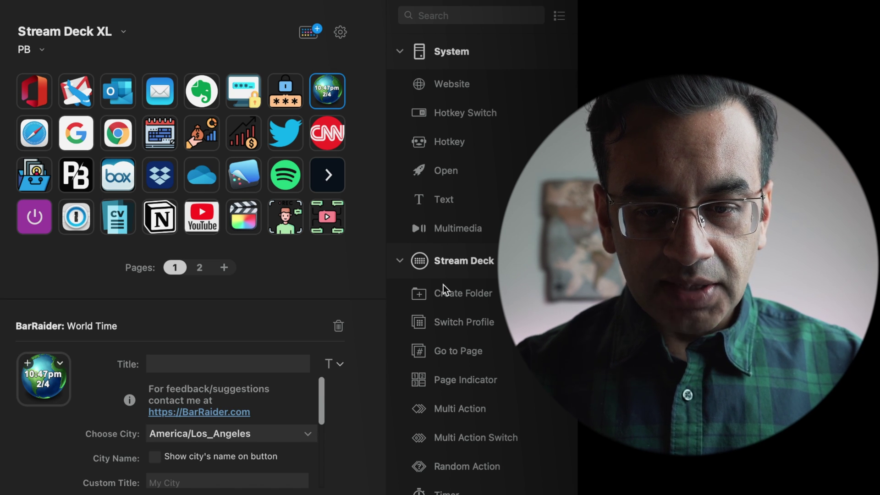
scroll(443, 285, down, 15)
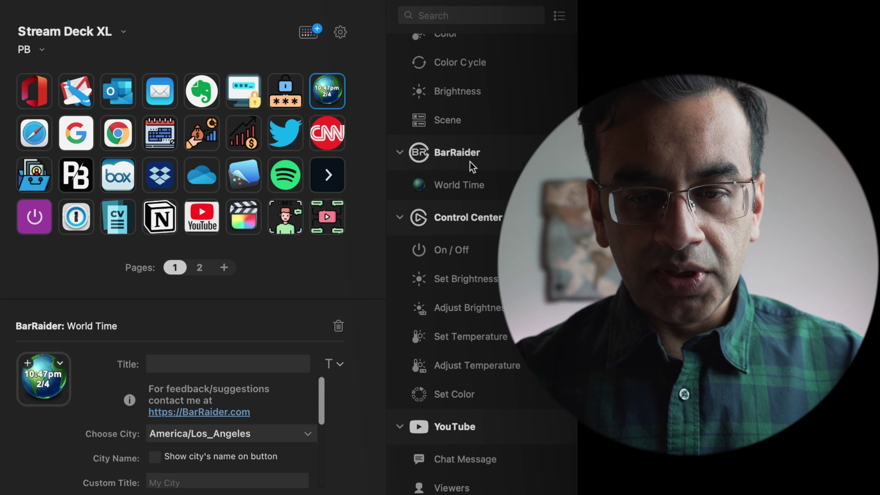
click(38, 139)
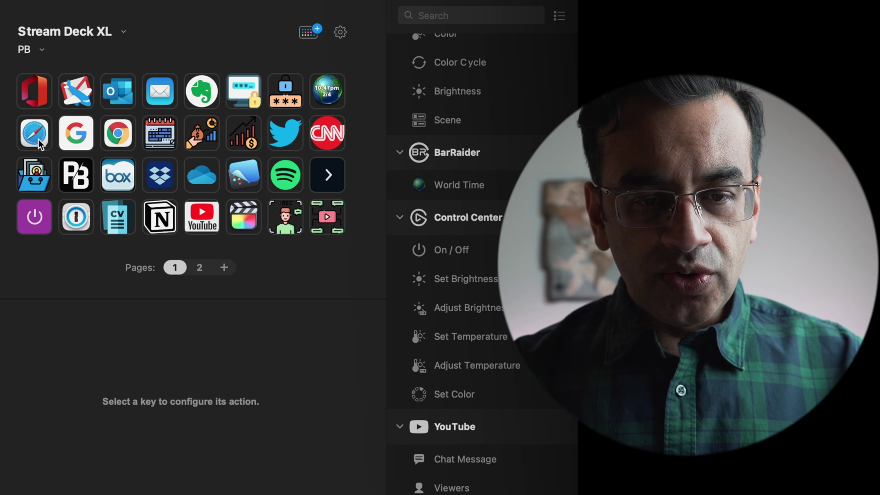
click(38, 139)
click(77, 139)
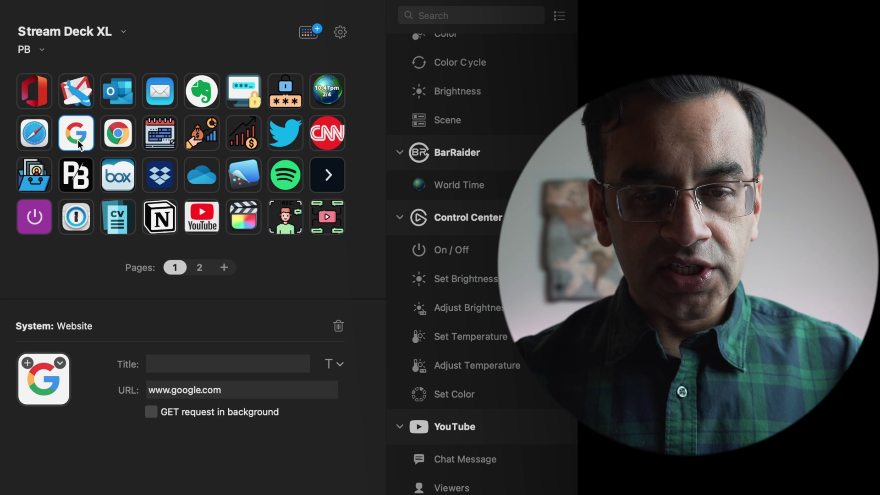
click(125, 136)
click(162, 135)
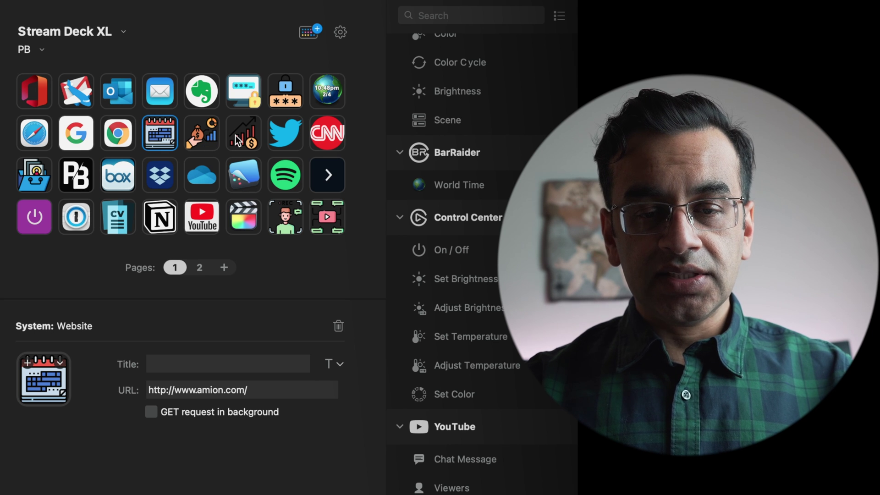
click(288, 136)
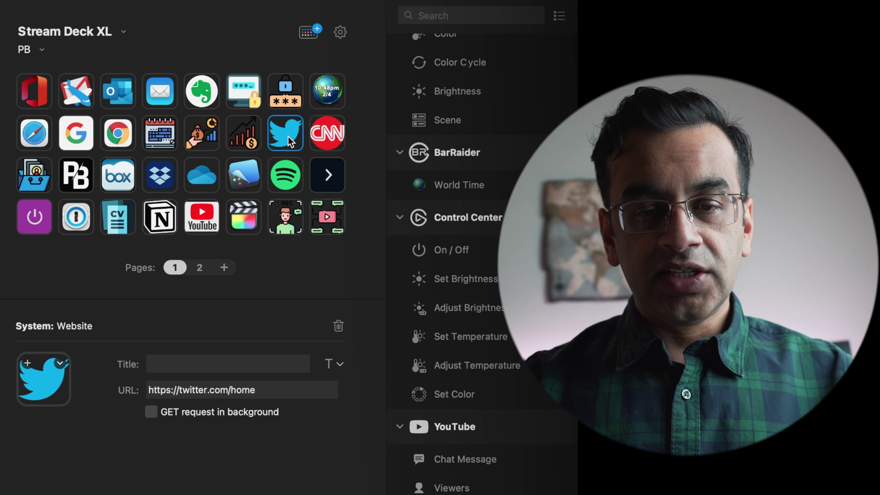
click(337, 141)
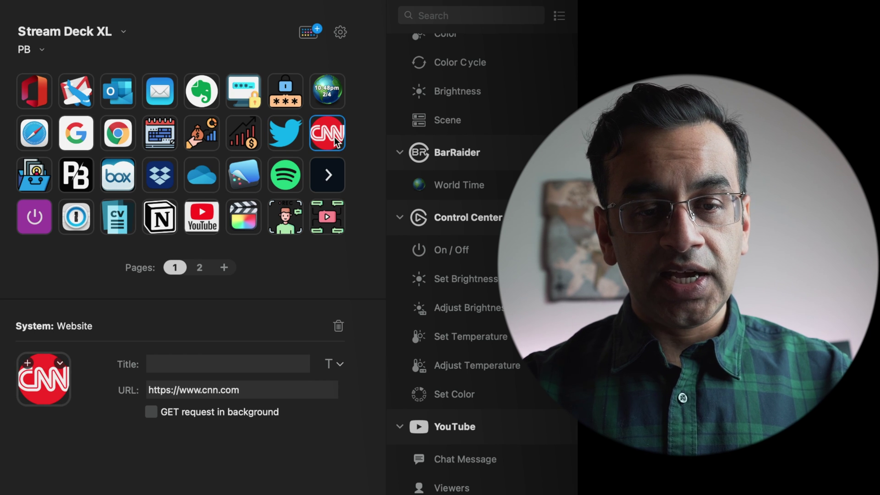
click(36, 184)
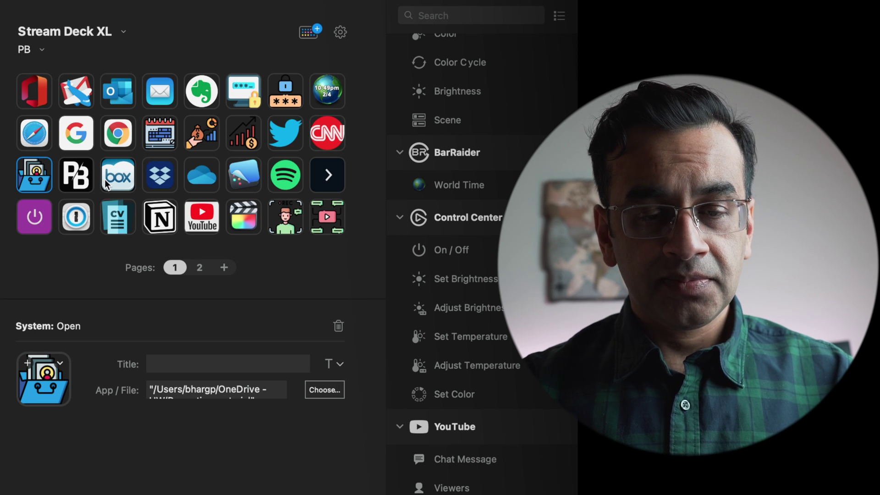
Inspect the box, Dropbox, OneDrive and screenshot hotkey keys' settings
click(106, 184)
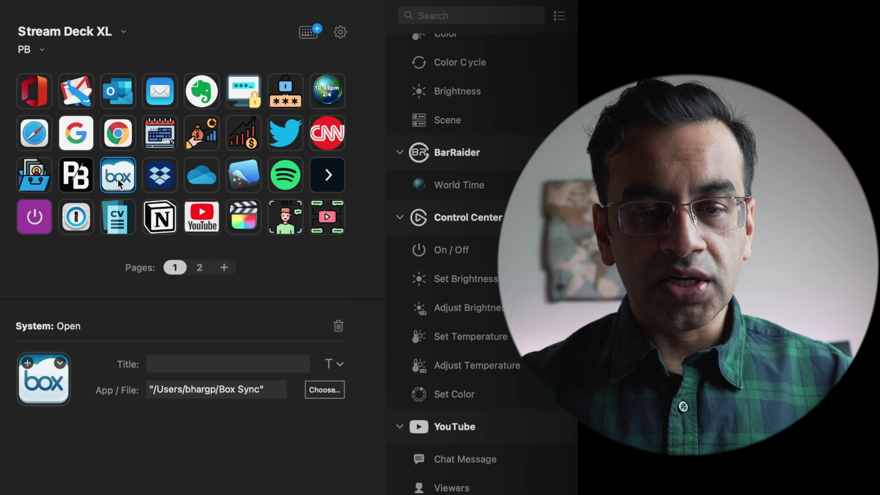
click(170, 179)
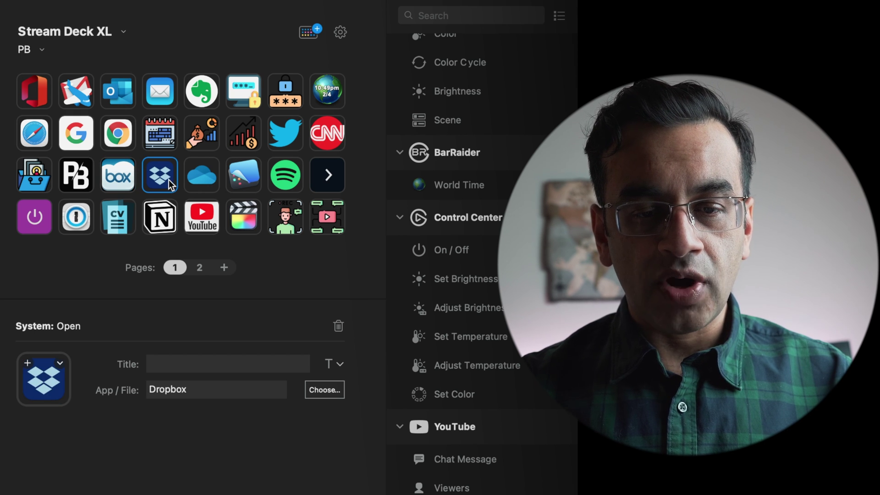
click(207, 180)
click(233, 179)
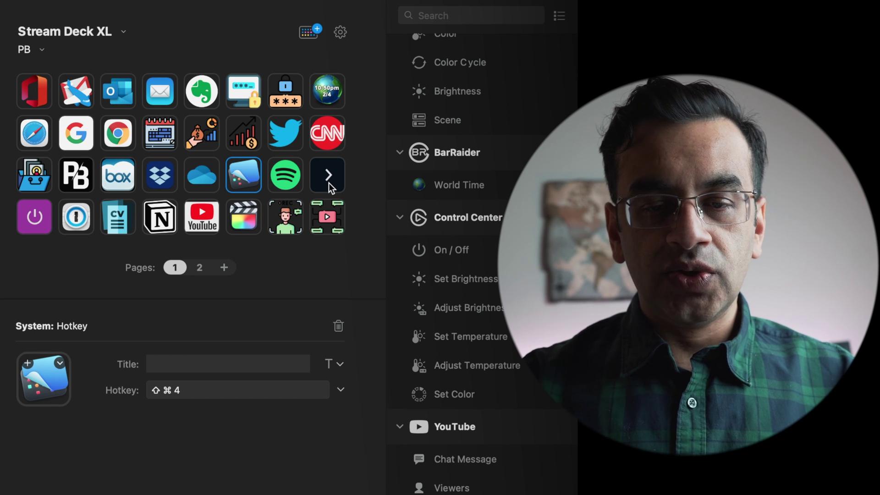
Inspect the Philips Hue, 1Password, CV, Notion, YouTube, Final Cut Pro, analytics and comments-inbox keys
click(43, 226)
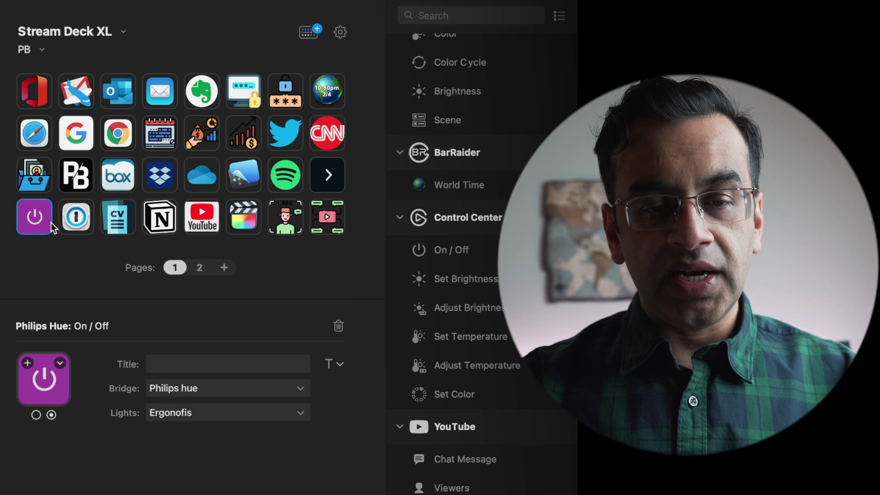
click(76, 226)
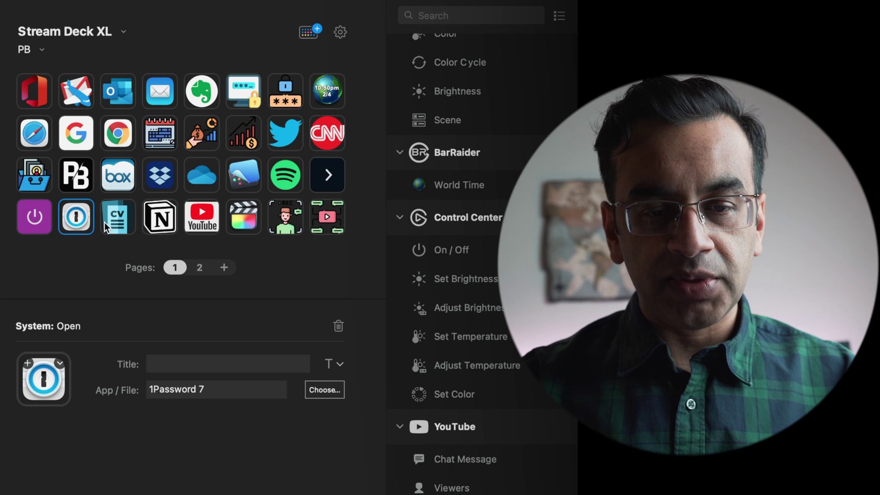
click(117, 227)
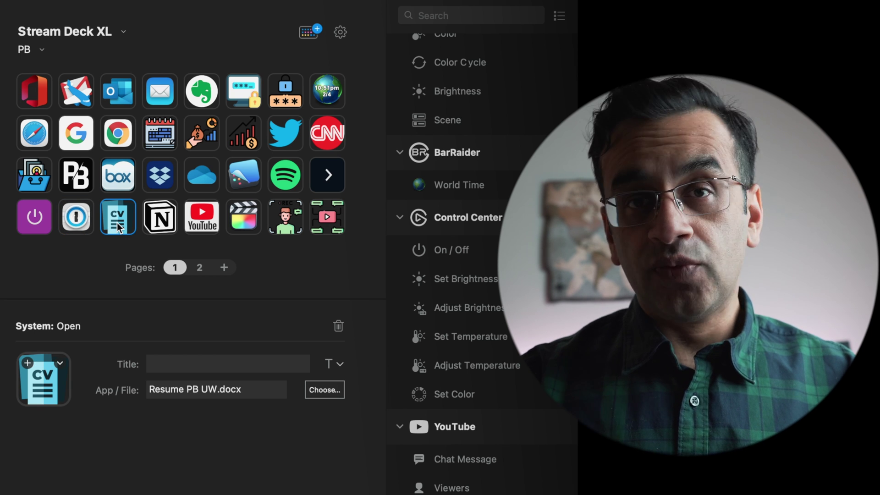
click(157, 225)
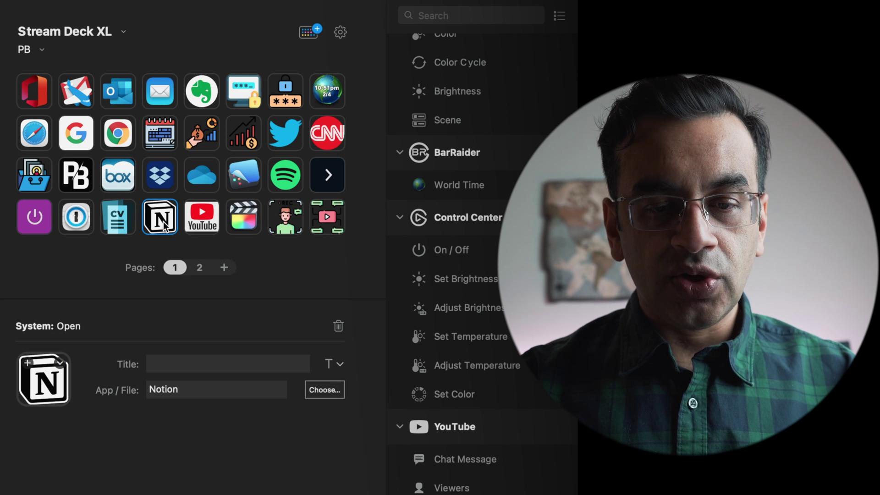
click(202, 225)
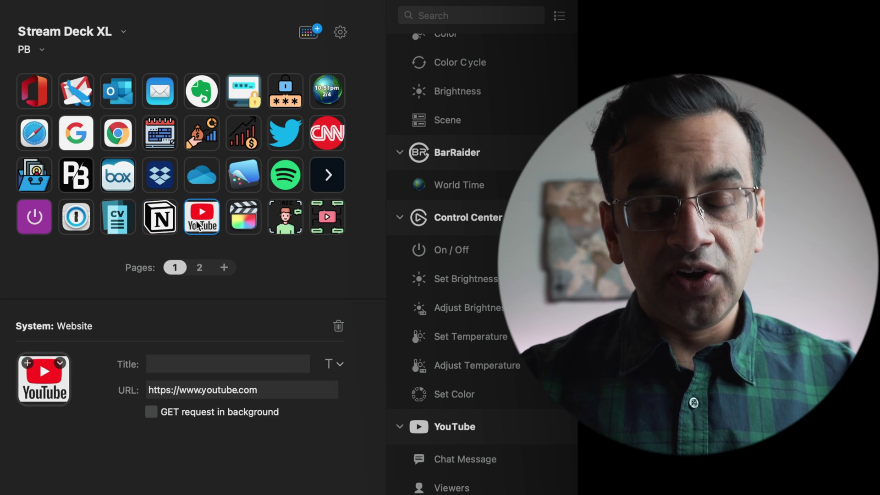
click(245, 222)
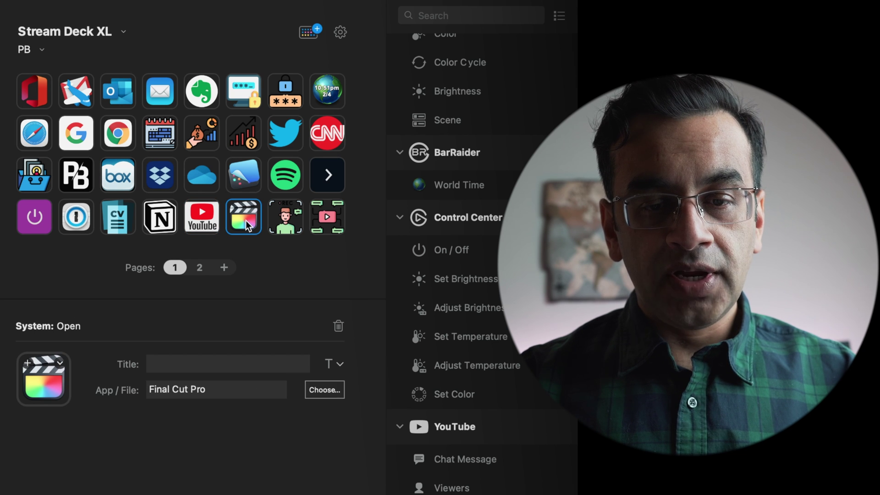
click(288, 220)
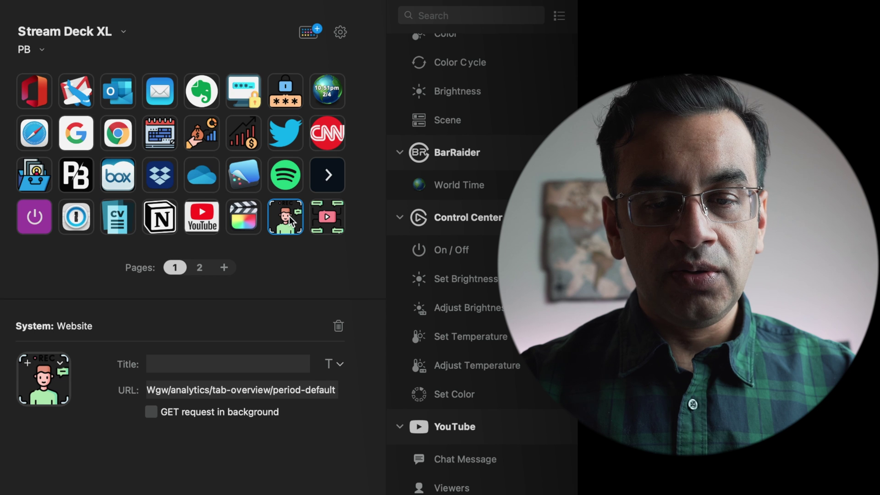
click(329, 216)
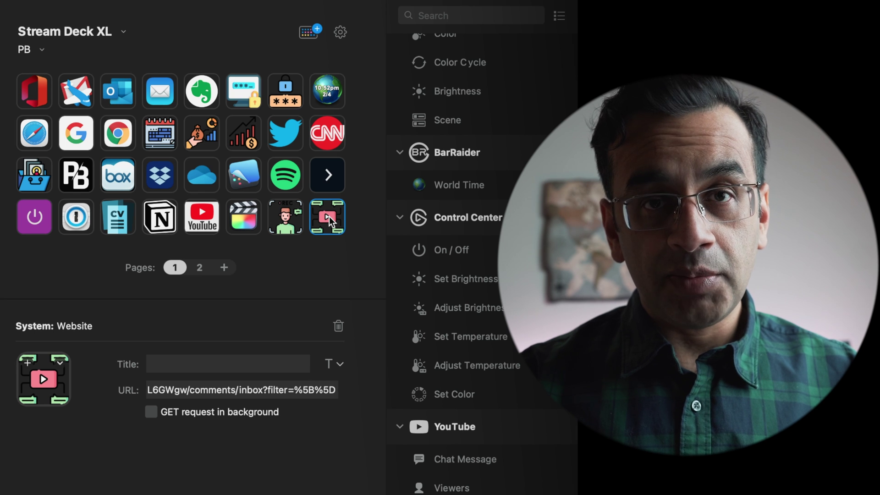
scroll(466, 102, up, 15)
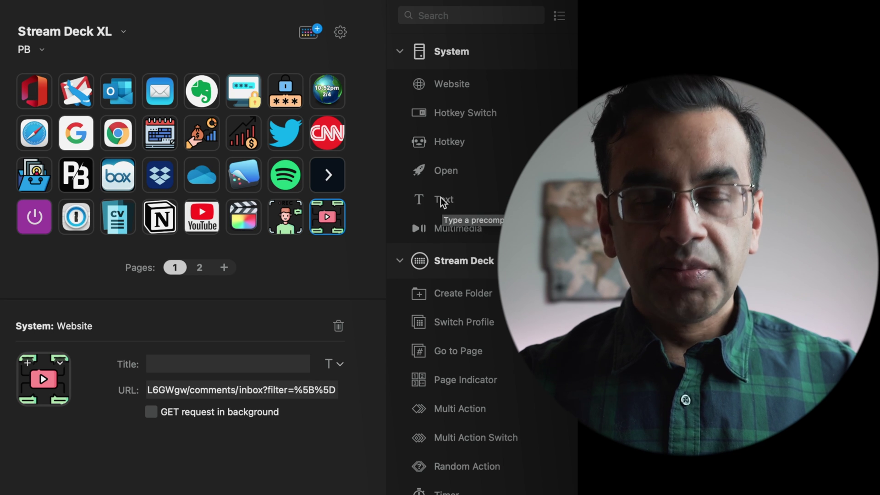
Open the Stream Deck XL profile dropdown to list the PB and Radiology profiles
scroll(440, 198, down, 5)
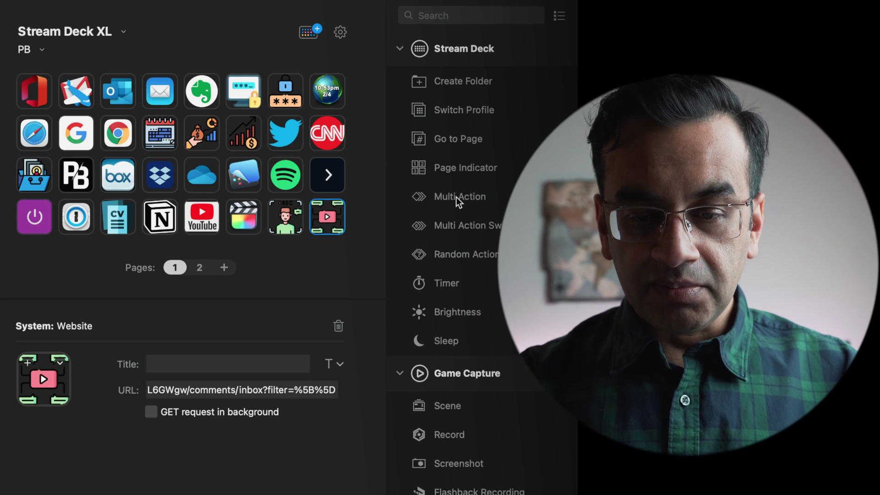
scroll(455, 197, down, 10)
click(43, 49)
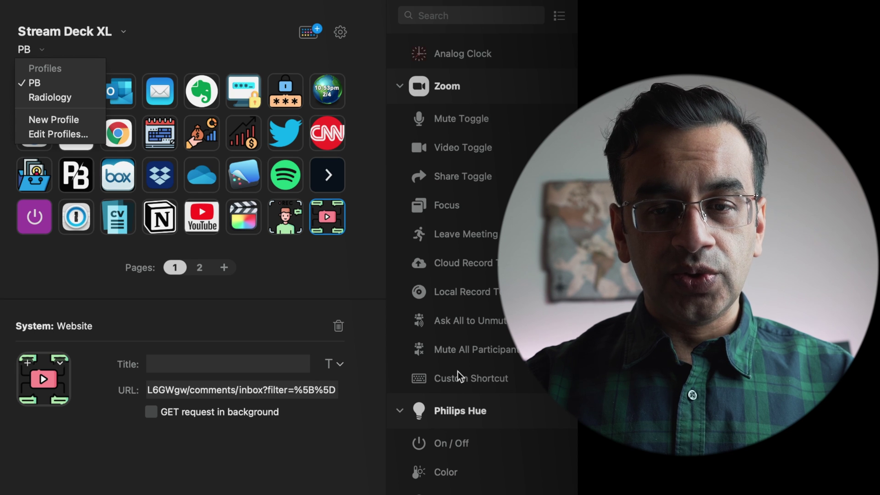
click(312, 34)
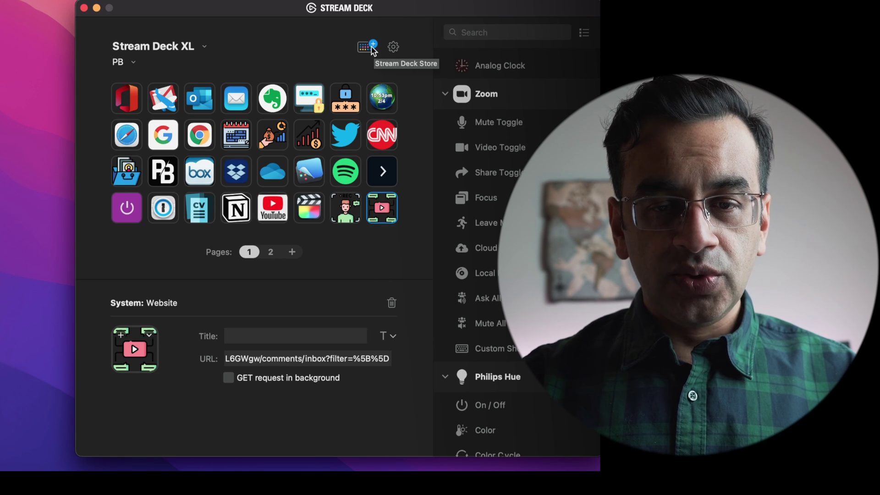
click(372, 47)
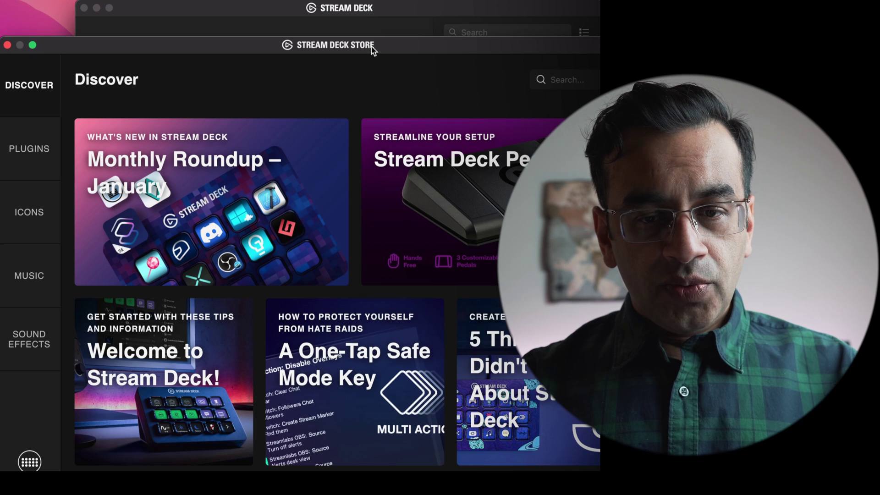
scroll(260, 235, down, 5)
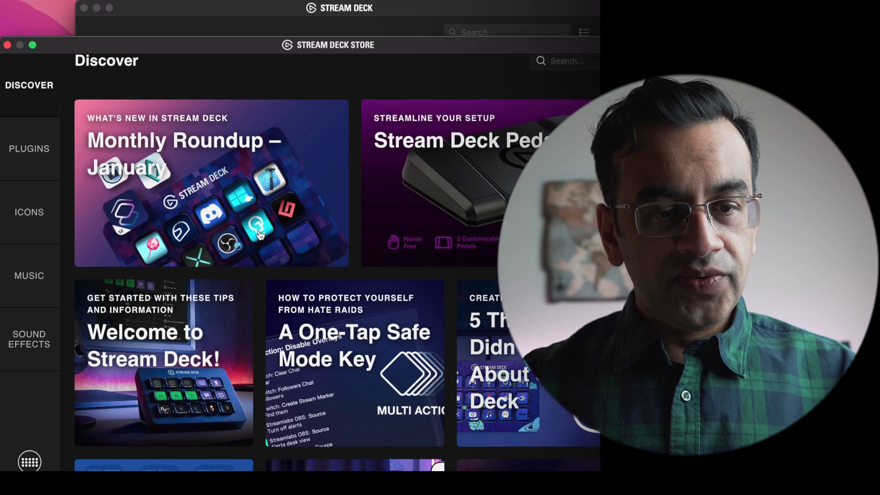
click(30, 149)
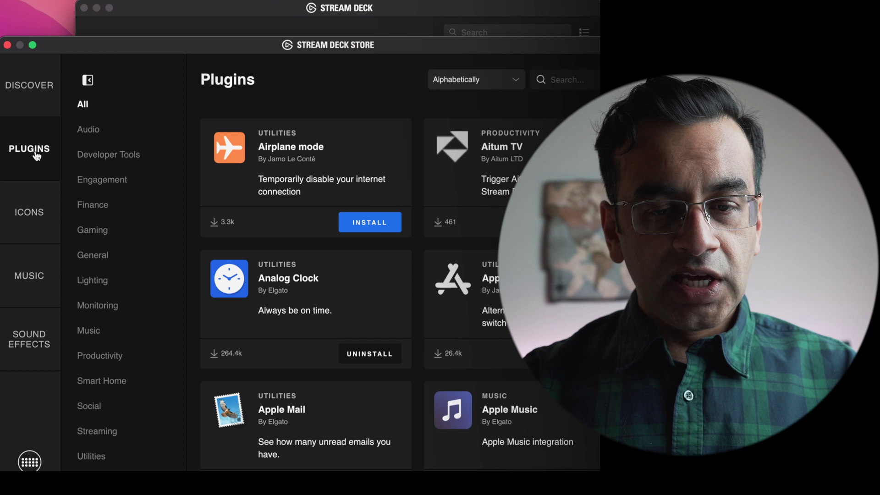
click(27, 219)
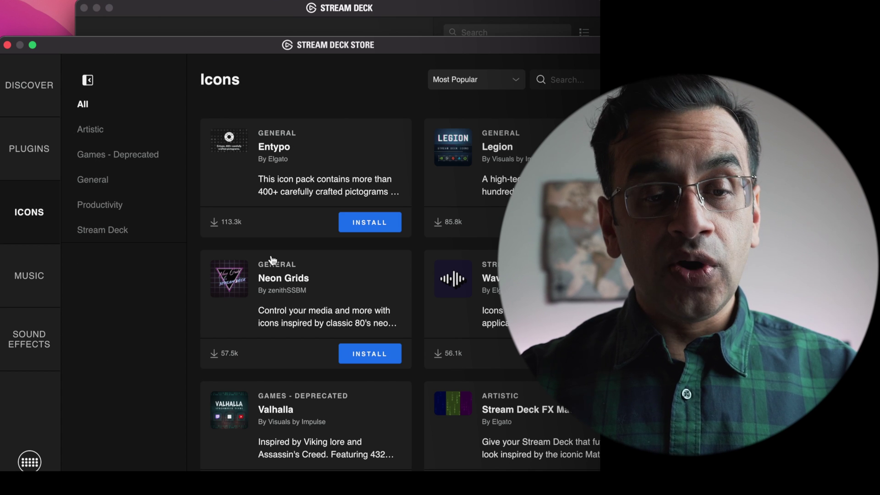
scroll(272, 260, down, 5)
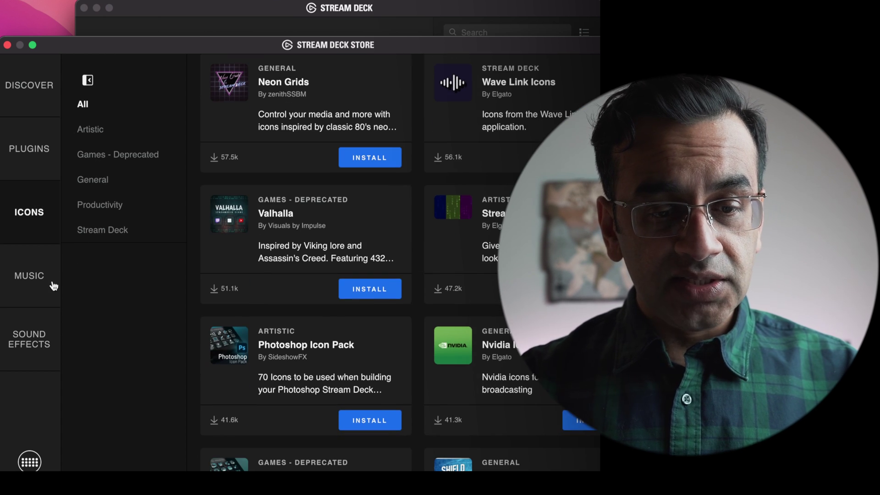
click(39, 281)
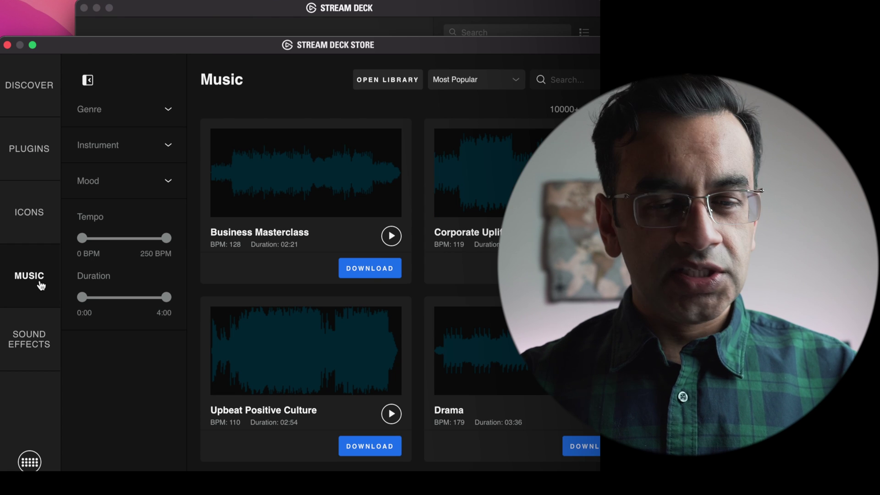
key(super+w)
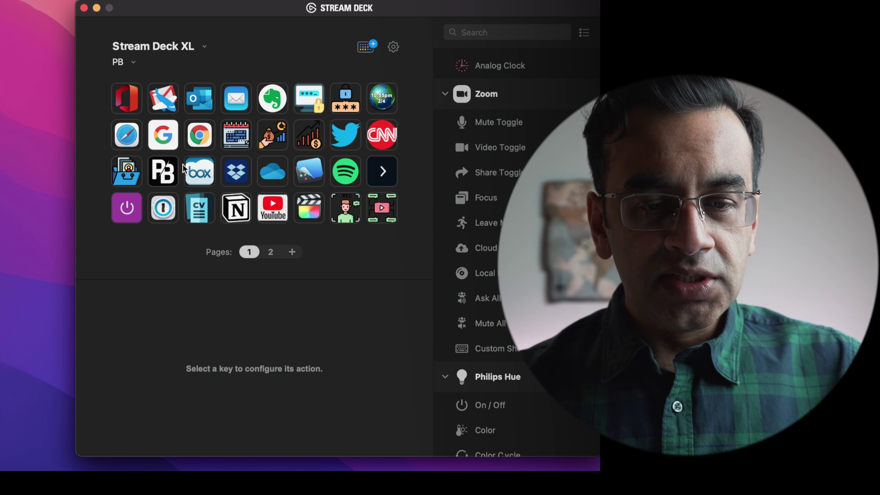
click(170, 142)
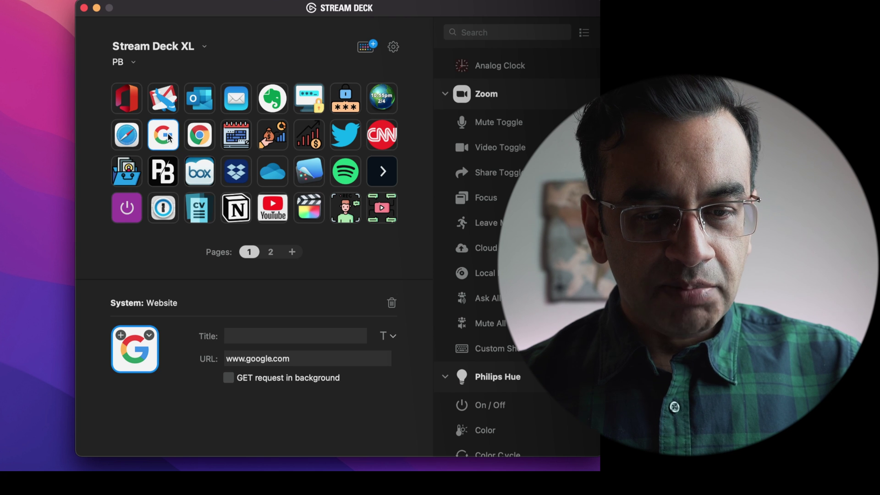
click(149, 338)
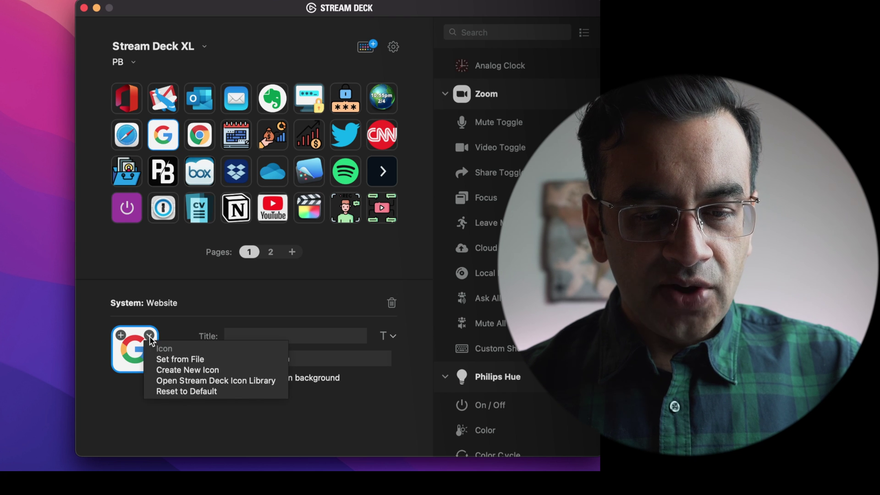
click(162, 361)
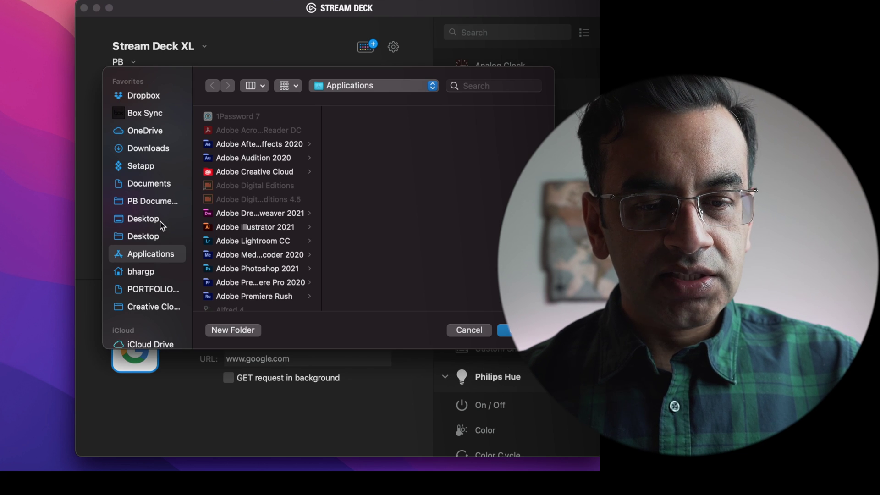
click(472, 330)
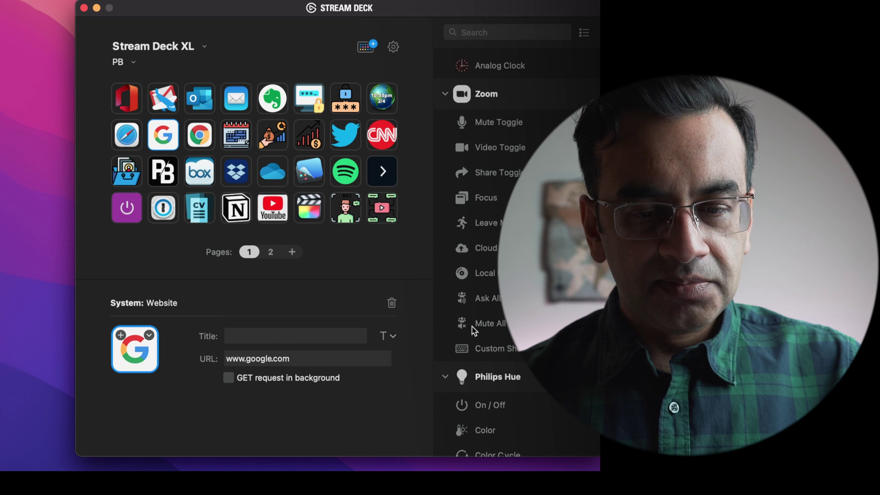